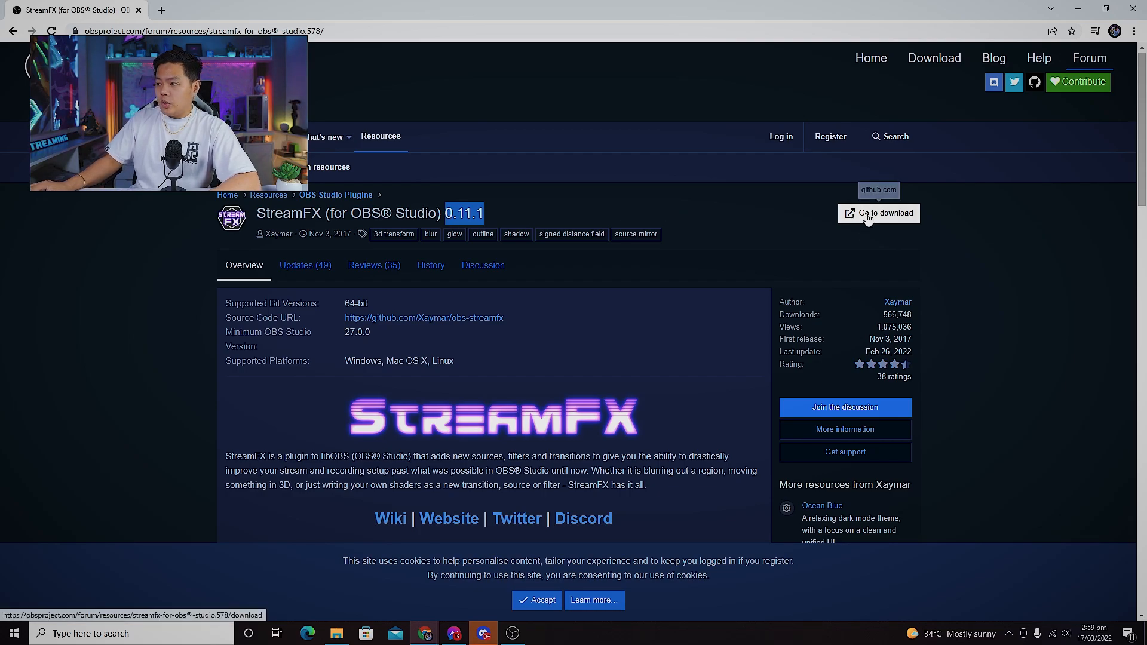
Examine the StreamFX plugin page and the Audio Effects, Video Effects and AR packages in the NVIDIA Broadcast Download Center.
scroll(517, 249, "down", 10)
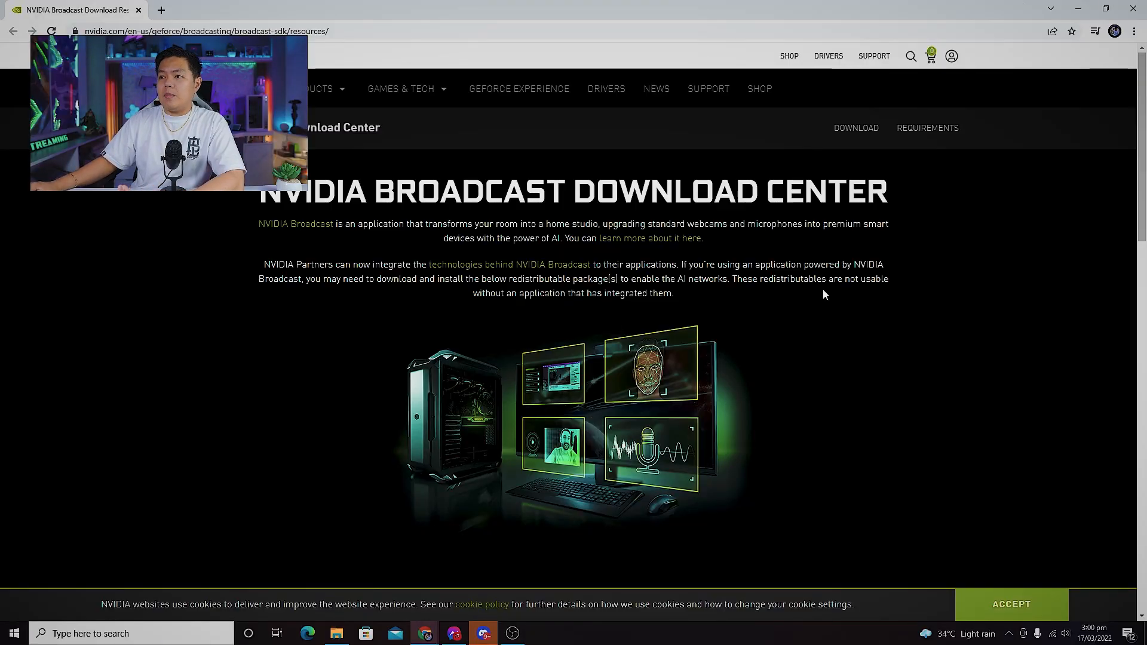
scroll(827, 296, "down", 6)
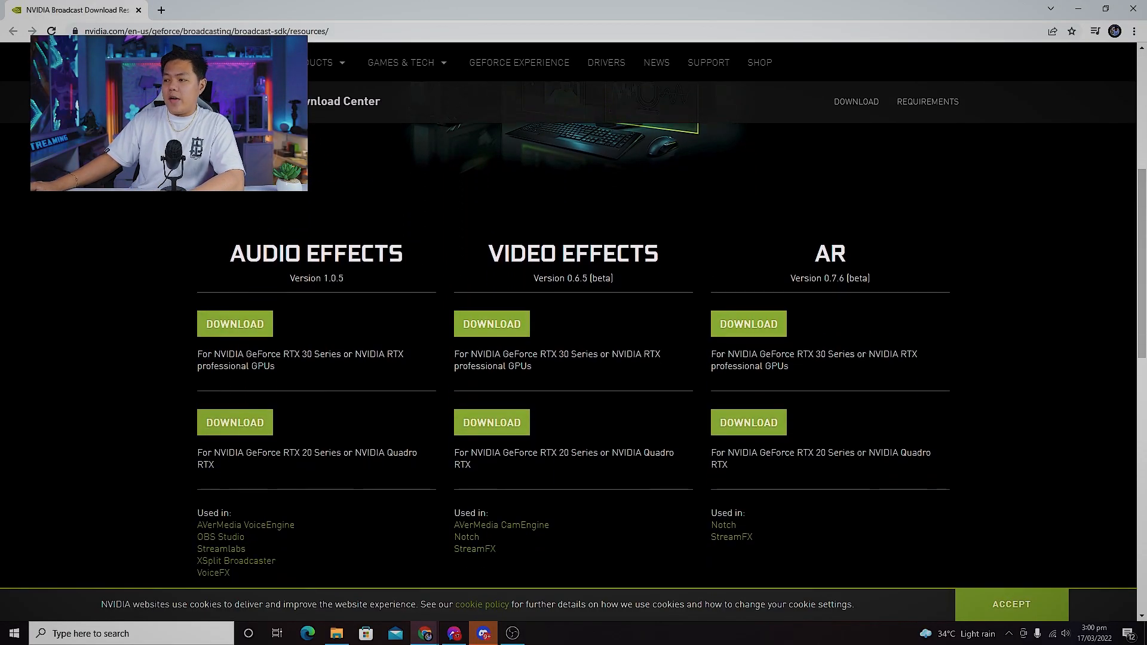
scroll(819, 291, "down", 2)
scroll(574, 302, "up", 1)
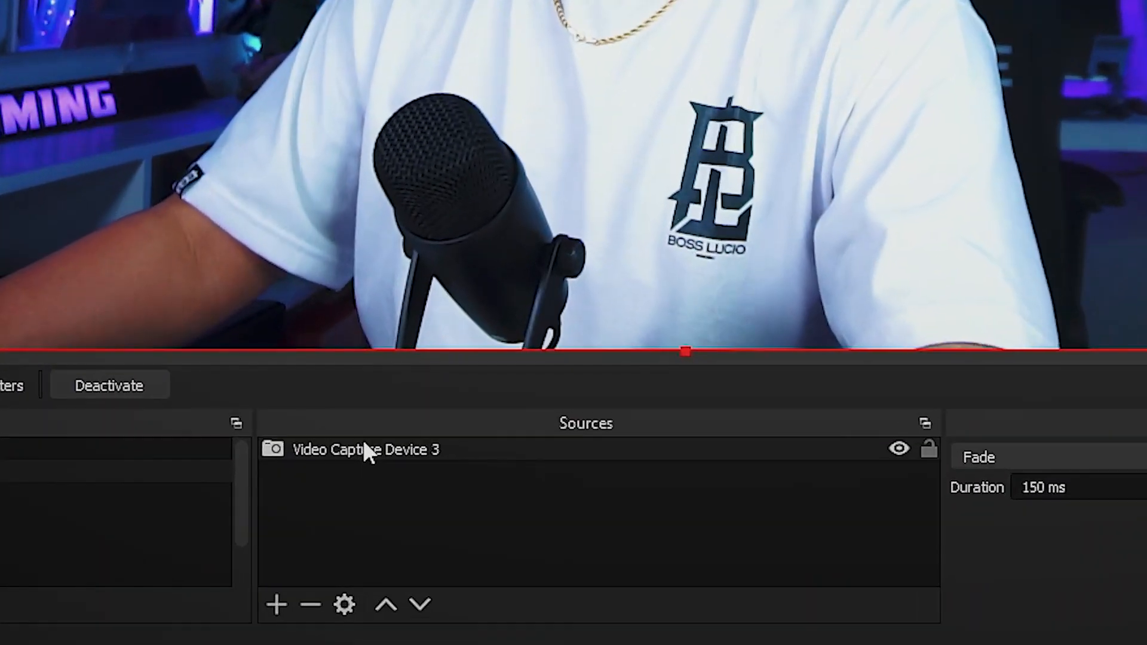
Switch to OBS Studio and add an Auto-Framing effect filter to the Video Capture Device 3 source with its default name.
right_click(365, 448)
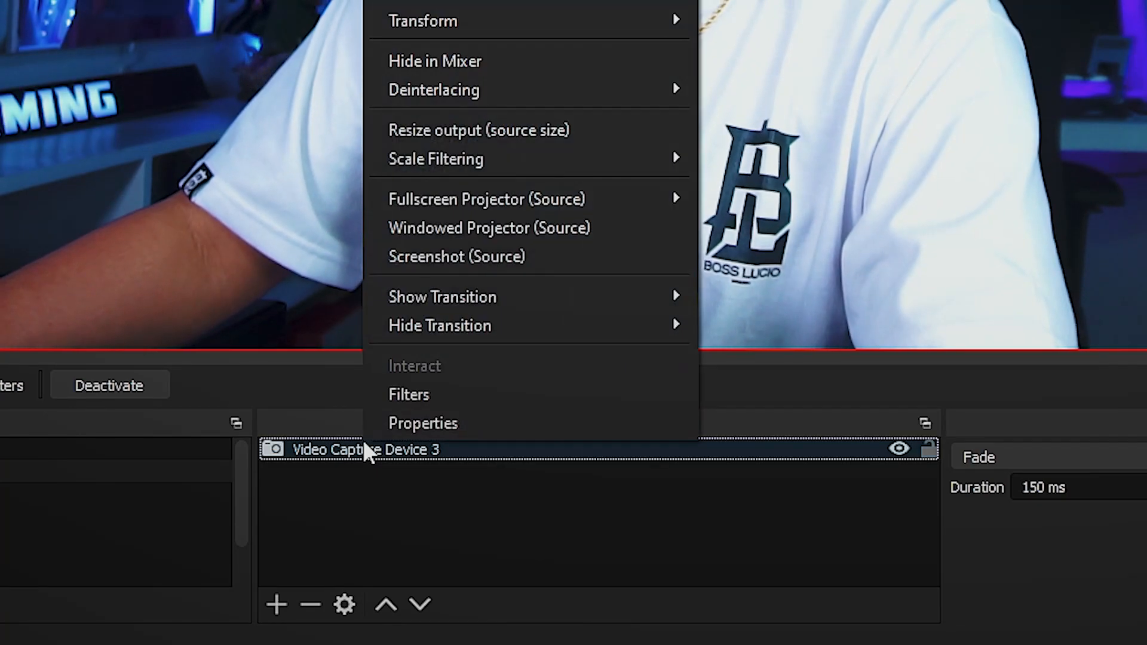
left_click(418, 395)
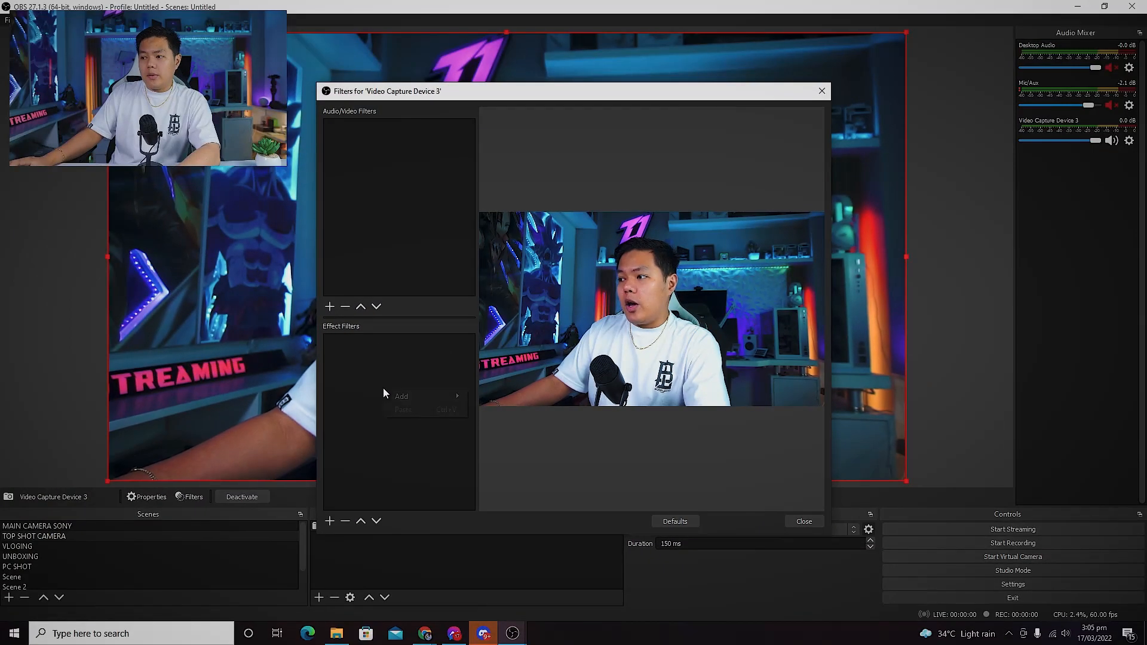
right_click(383, 392)
mouse_move(397, 395)
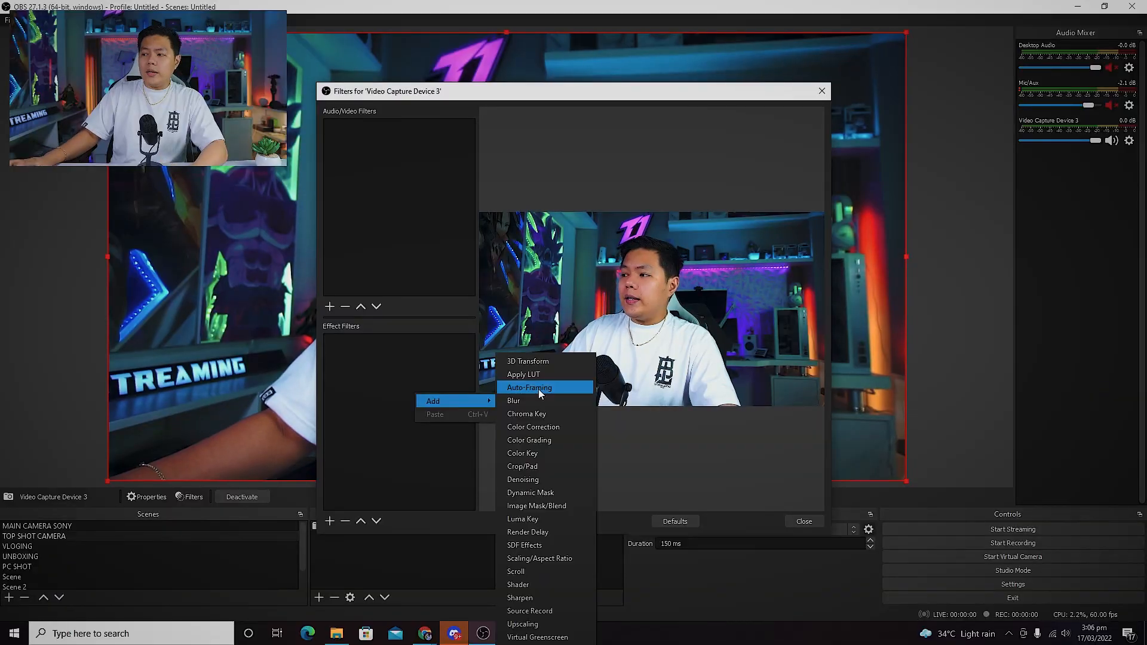
left_click(539, 388)
left_click(547, 335)
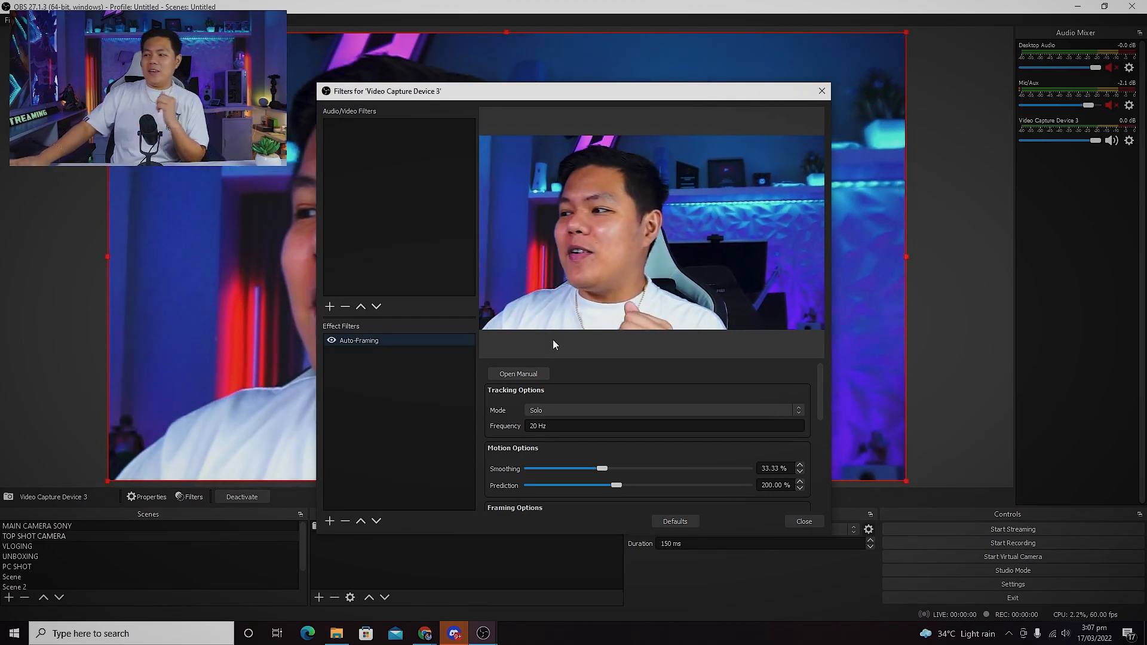
Set the Auto-Framing smoothing to about 31.4 % and select NVIDIA Face Detection, powered by NVIDIA Broadcast as the provider.
scroll(795, 402, "down", 1)
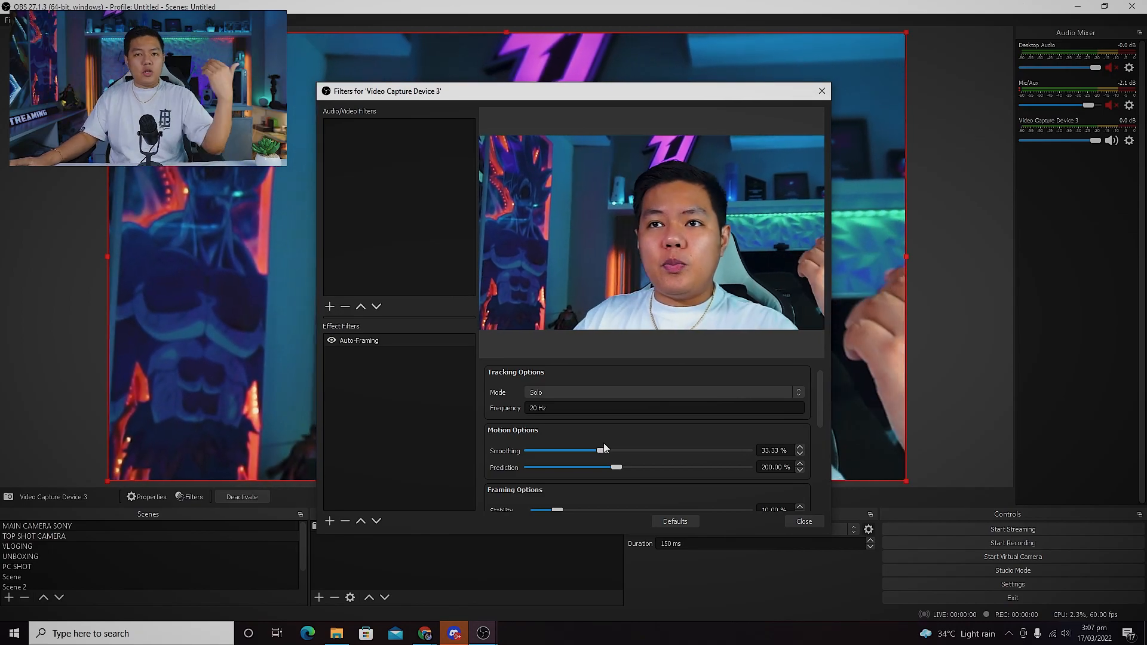
left_click_drag(603, 447, 599, 449)
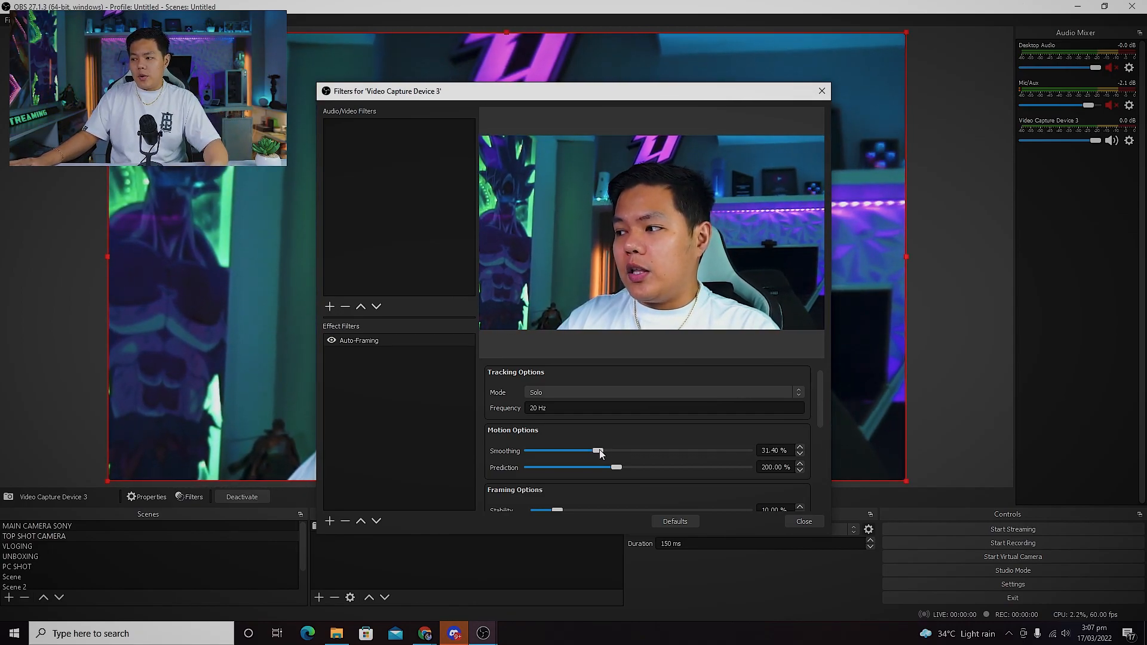
scroll(815, 427, "down", 10)
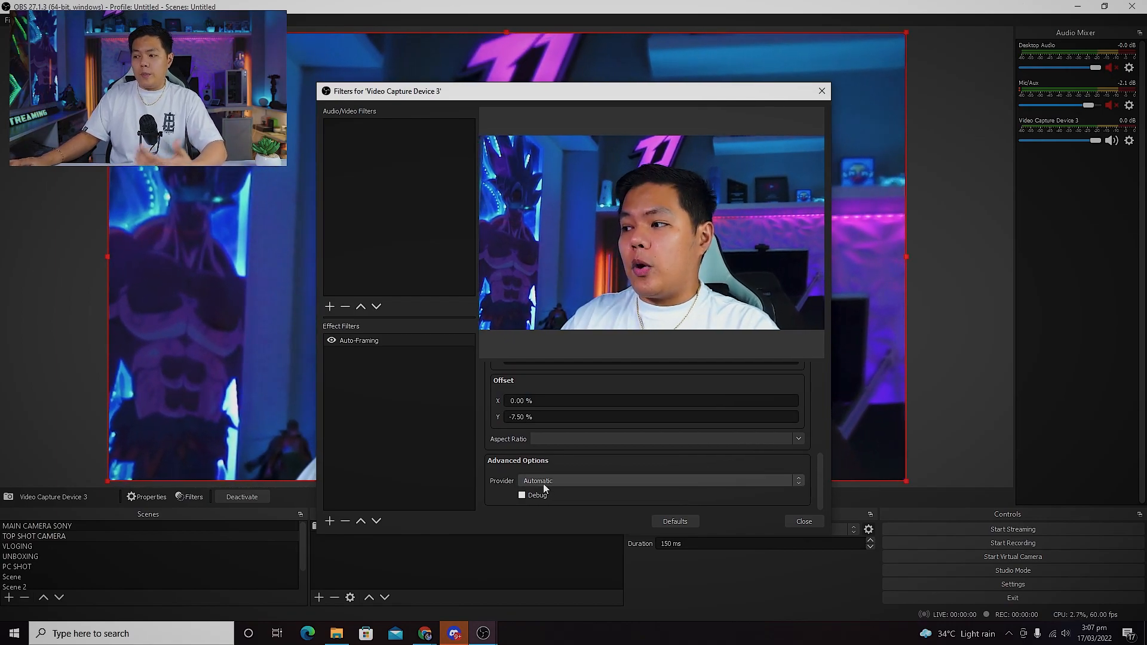
left_click(543, 482)
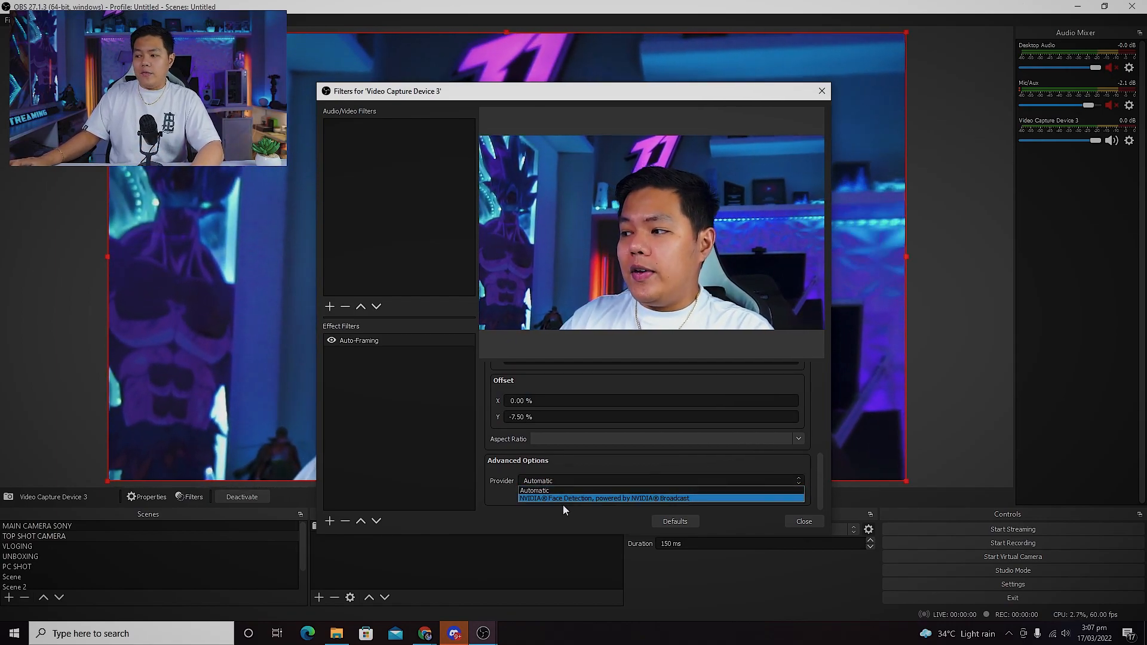
left_click(563, 498)
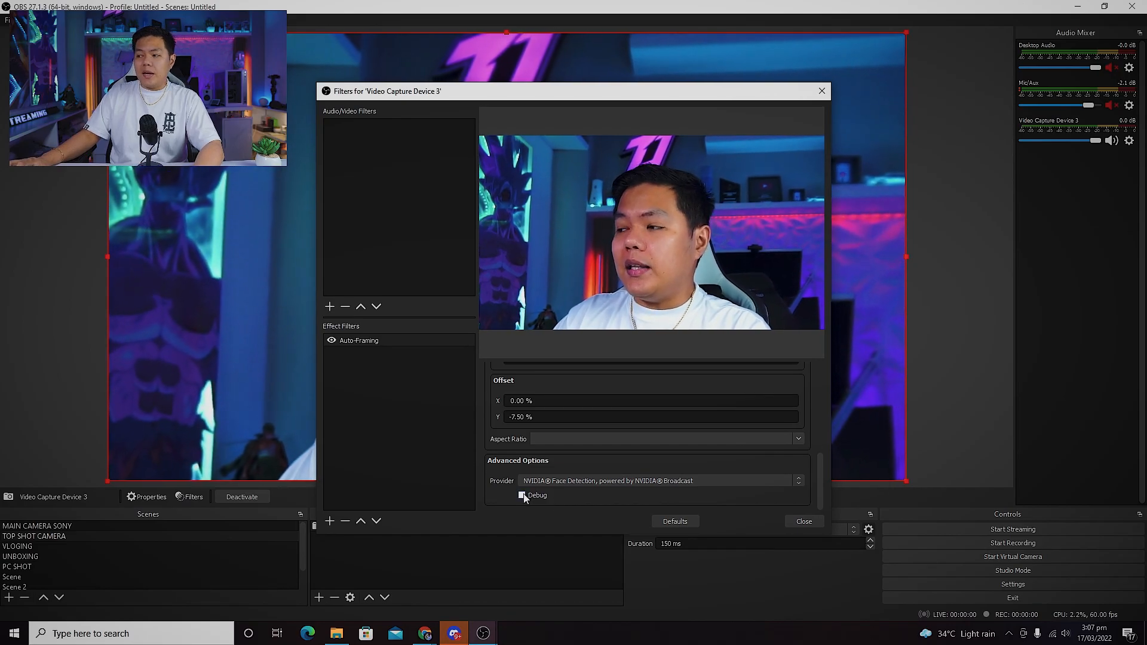
Turn on the Auto-Framing debug display and move the filters window aside to check the face tracking in the main preview.
left_click(522, 496)
left_click_drag(619, 97, 985, 268)
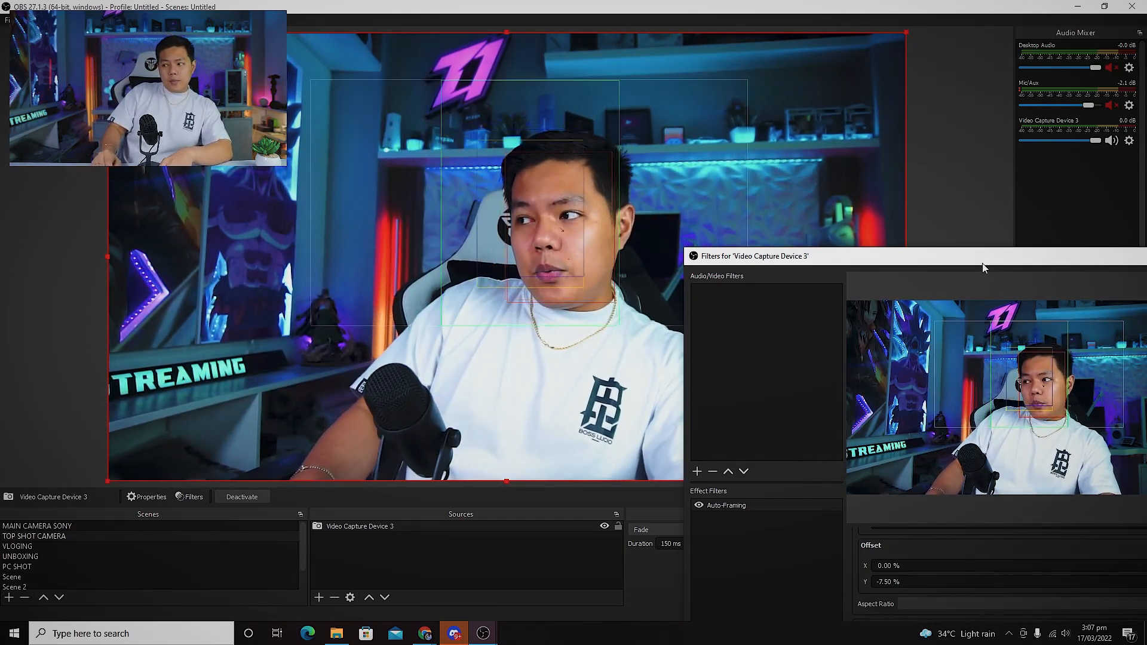
left_click_drag(984, 267, 896, 209)
left_click(571, 519)
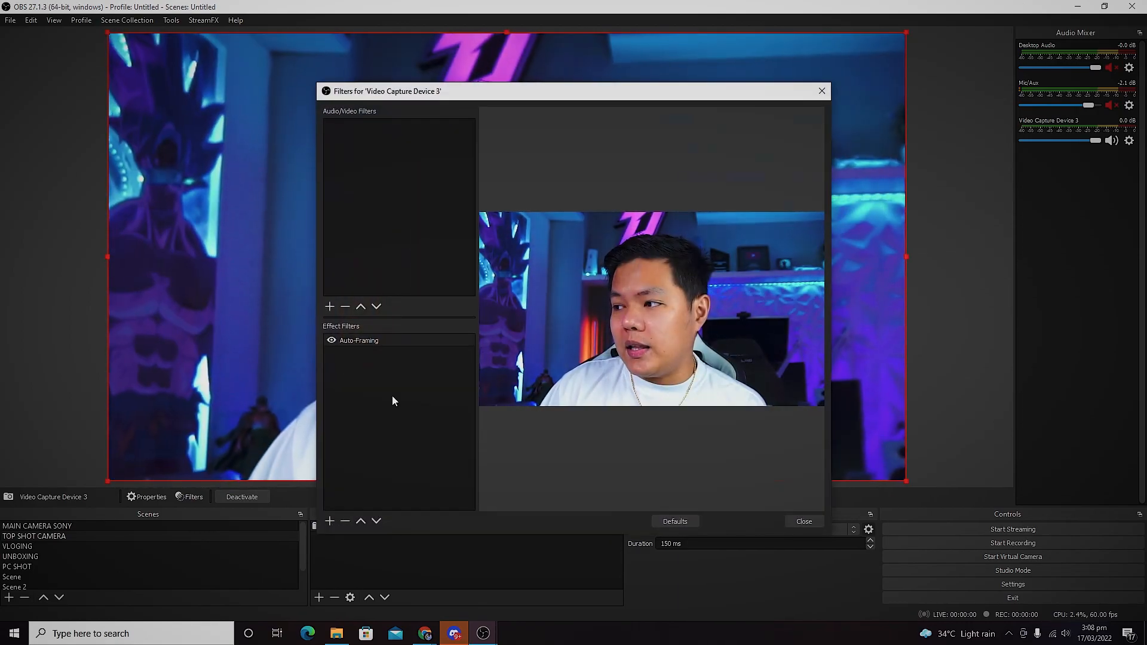
Try out different Auto-Framing motion values, ending with Smoothing at 33.33 % and Prediction at 200.00 %.
left_click(377, 345)
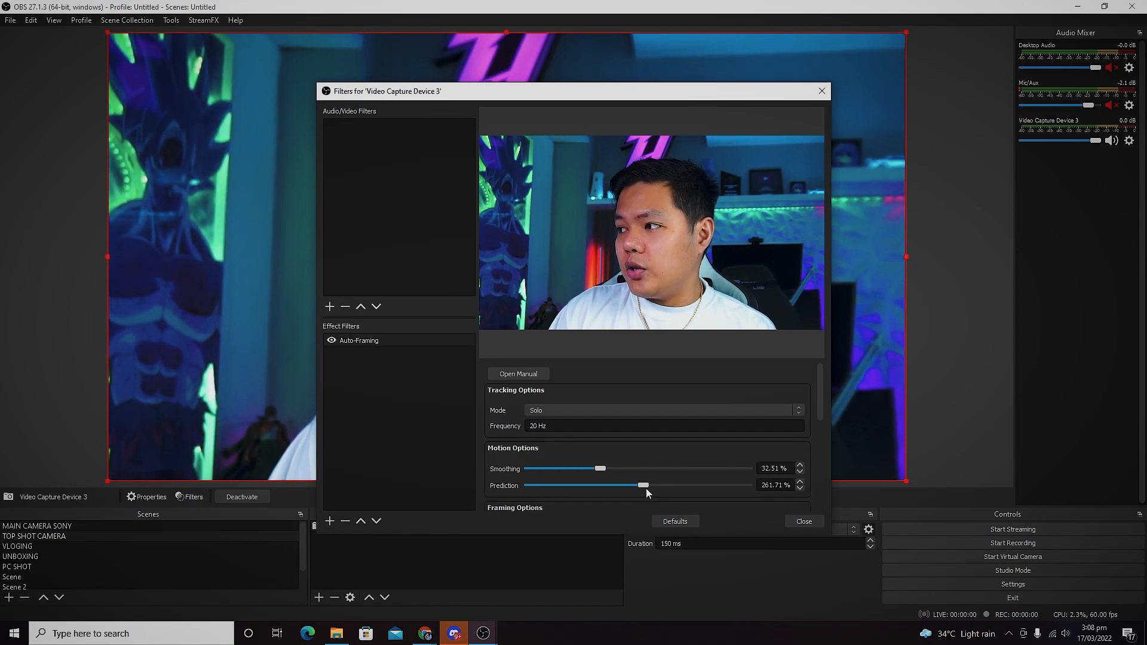
left_click_drag(641, 492, 509, 484)
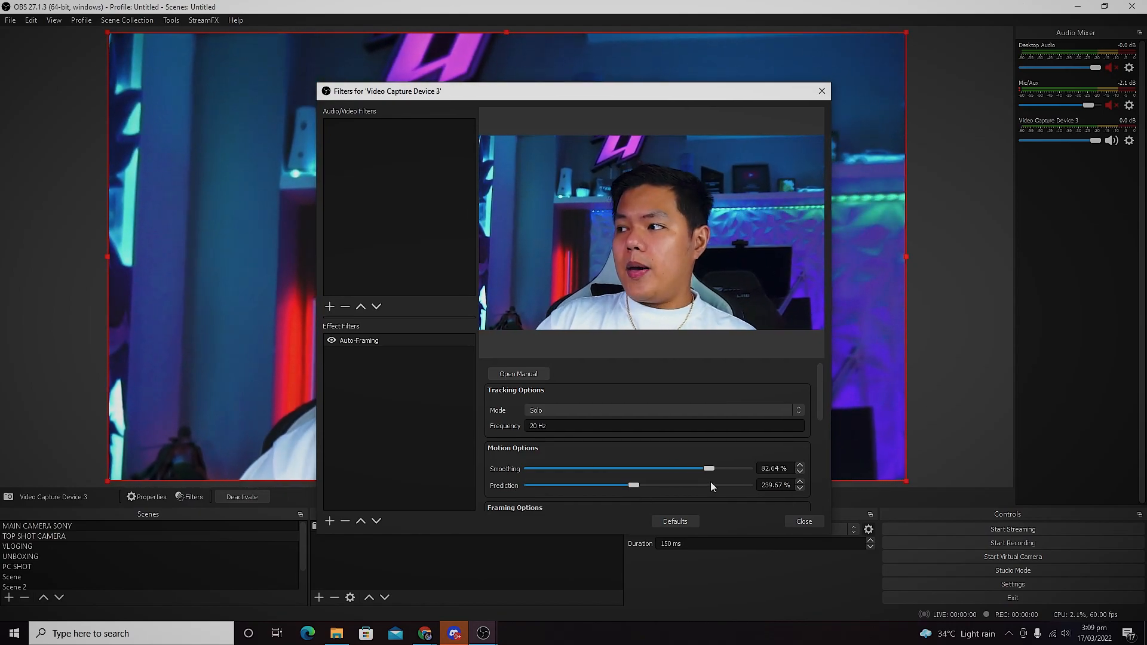
left_click_drag(708, 468, 615, 471)
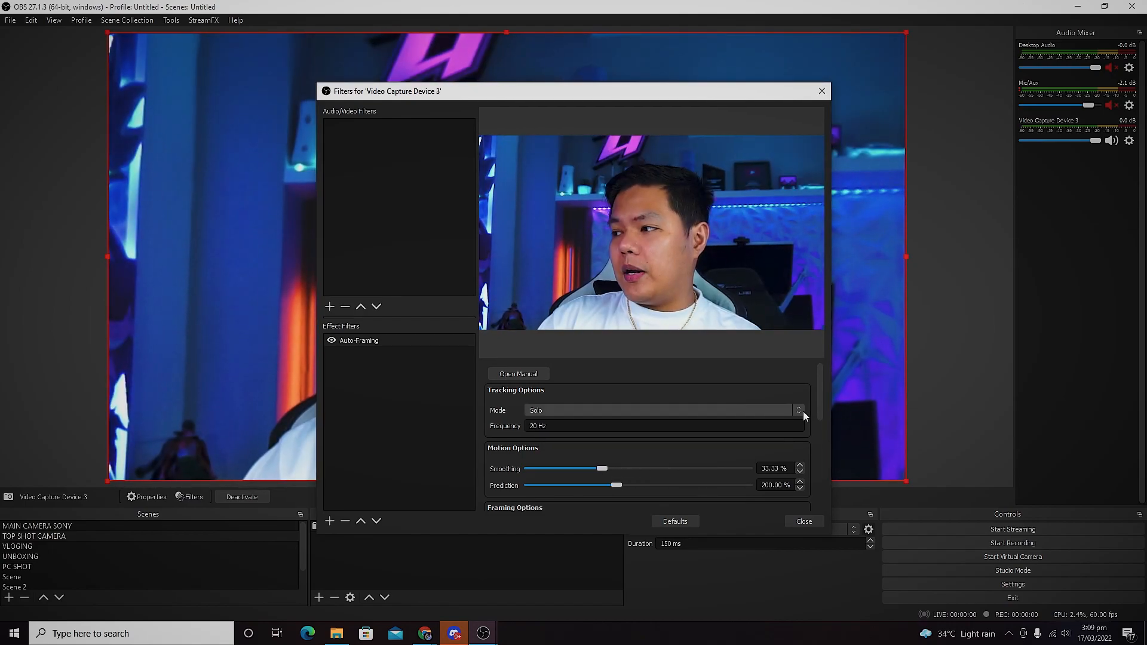
Try the 1:1 and 10:16 aspect ratios for Auto-Framing, with the filters window moved off the main preview.
left_click_drag(819, 395, 818, 472)
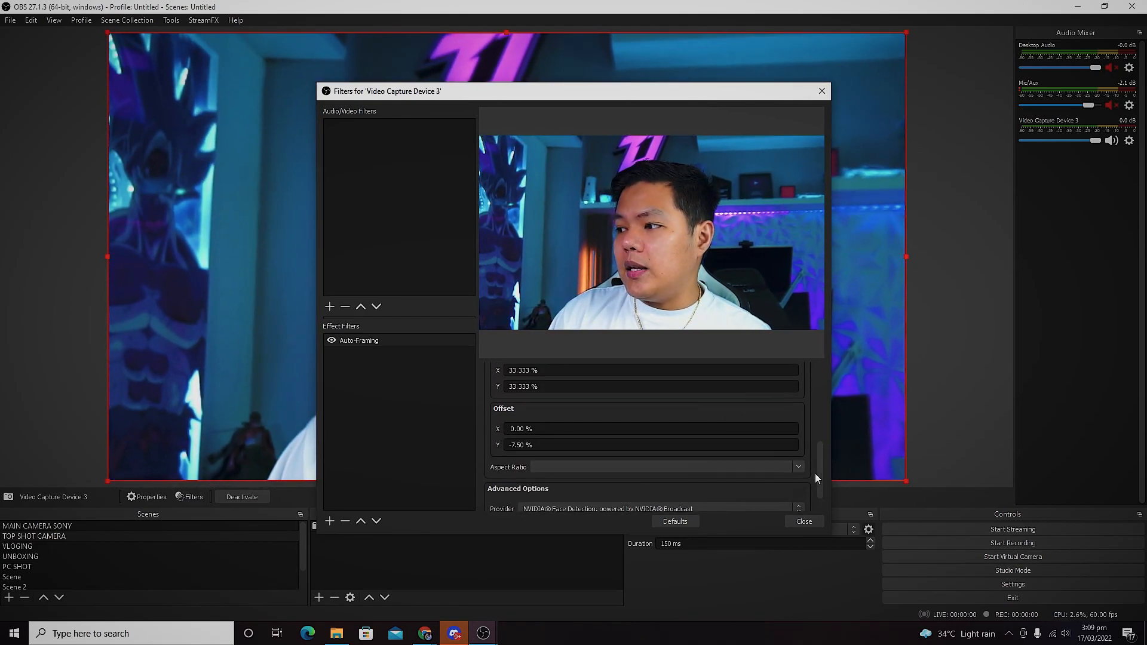
left_click(796, 466)
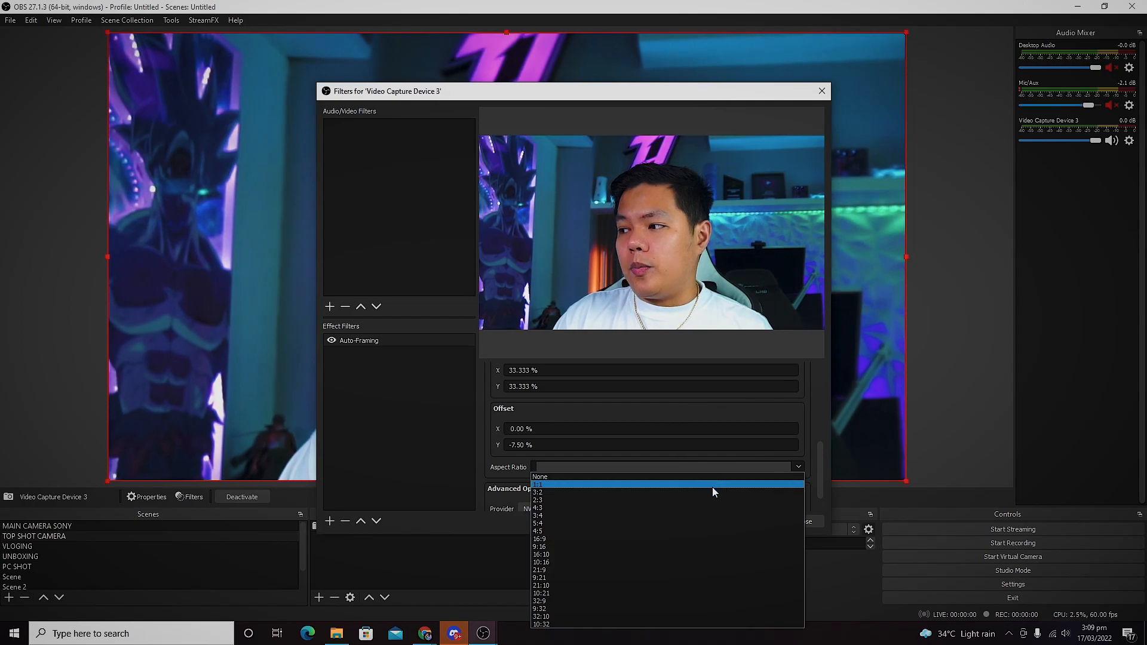
left_click(712, 485)
left_click_drag(609, 100, 863, 73)
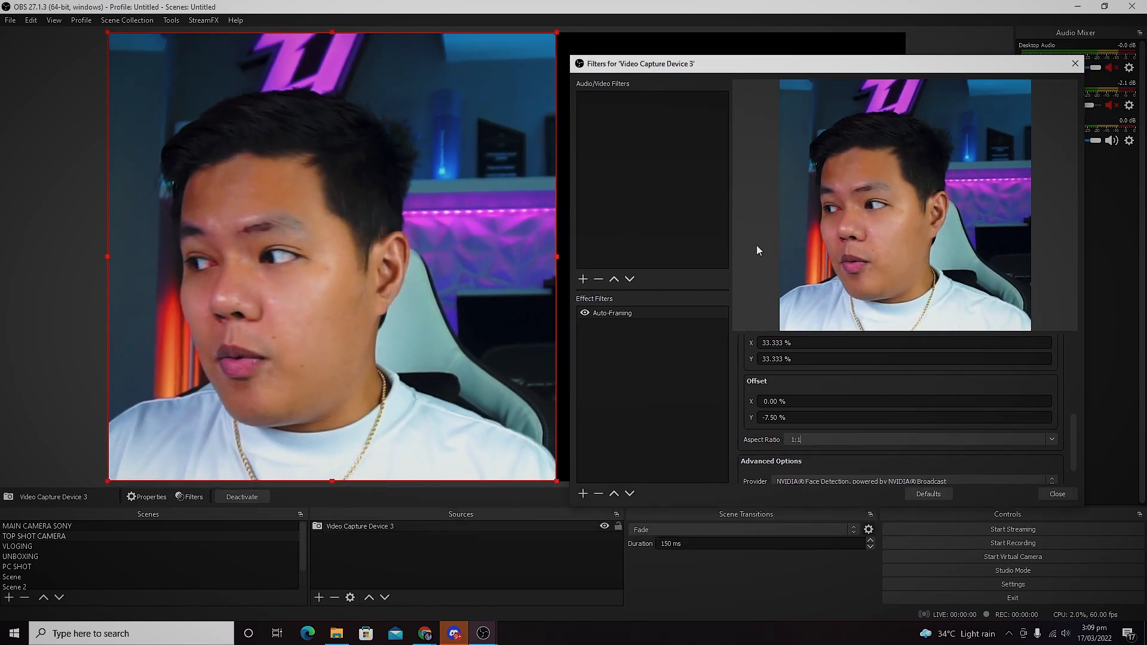
left_click(899, 440)
left_click(1050, 440)
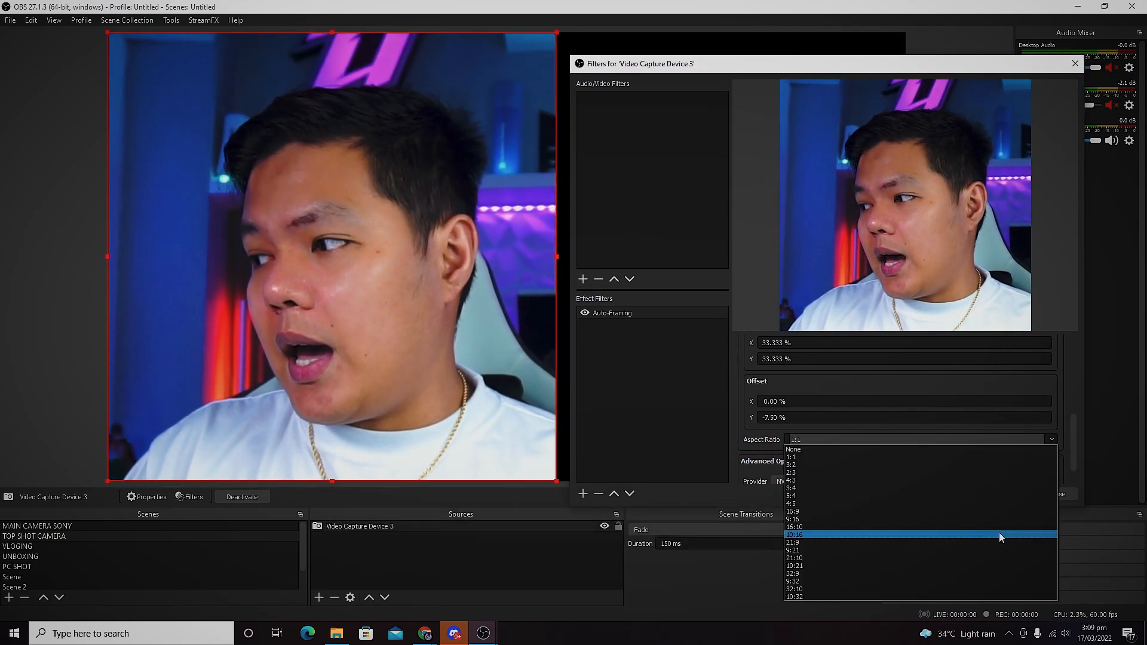
left_click(999, 533)
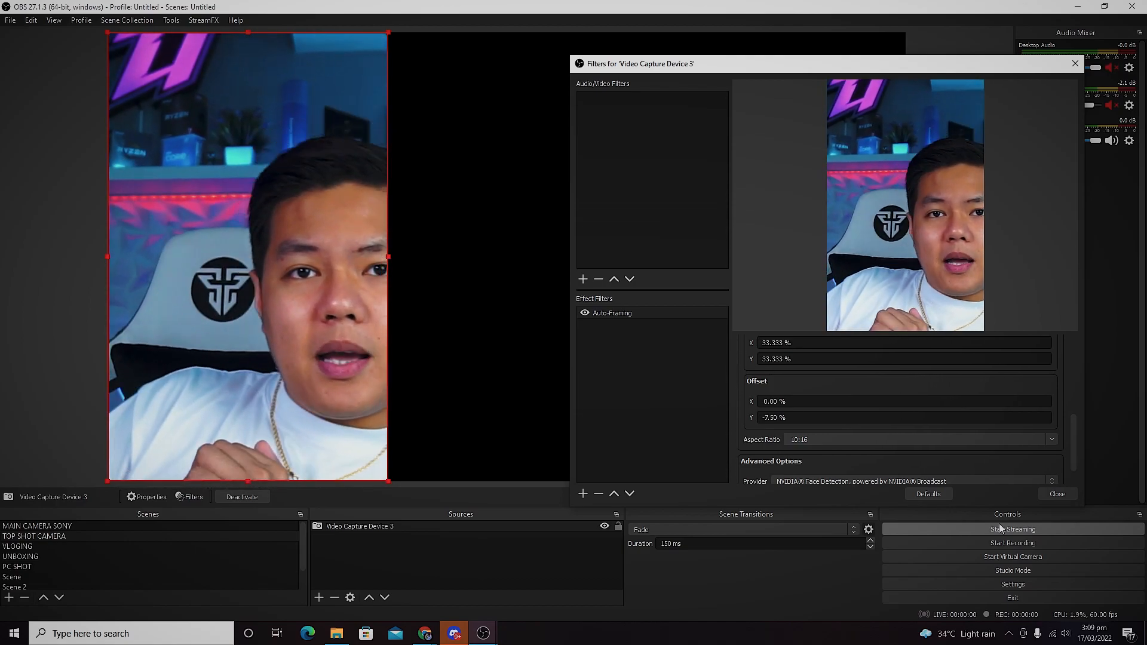
Set the Auto-Framing aspect ratio to 16:9 and close the filters window.
left_click(985, 440)
left_click(972, 511)
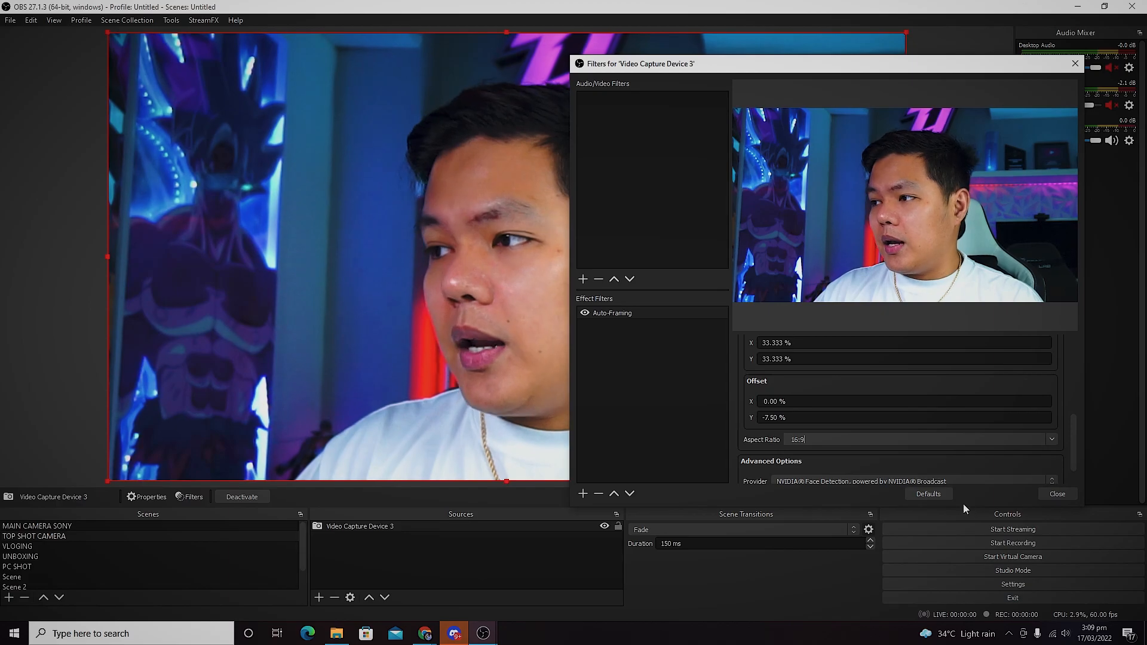
left_click(1069, 495)
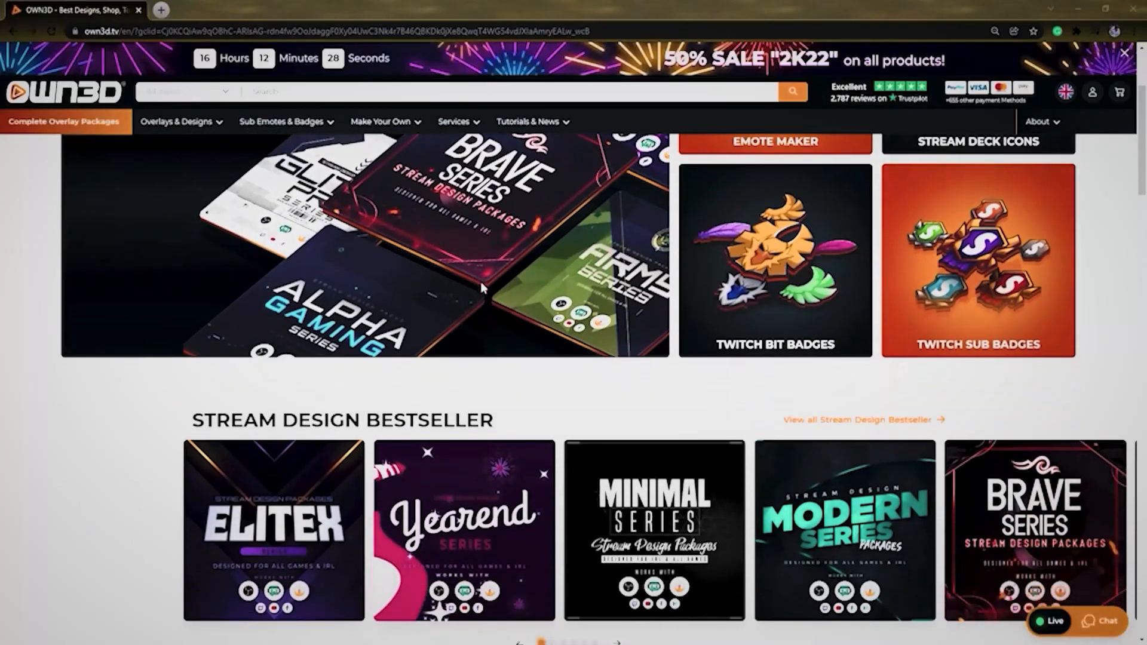
On the OWN3D website, look over the bestselling stream designs, subscriber emotes, stream alerts and Make Your Own tools.
scroll(482, 288, "down", 7)
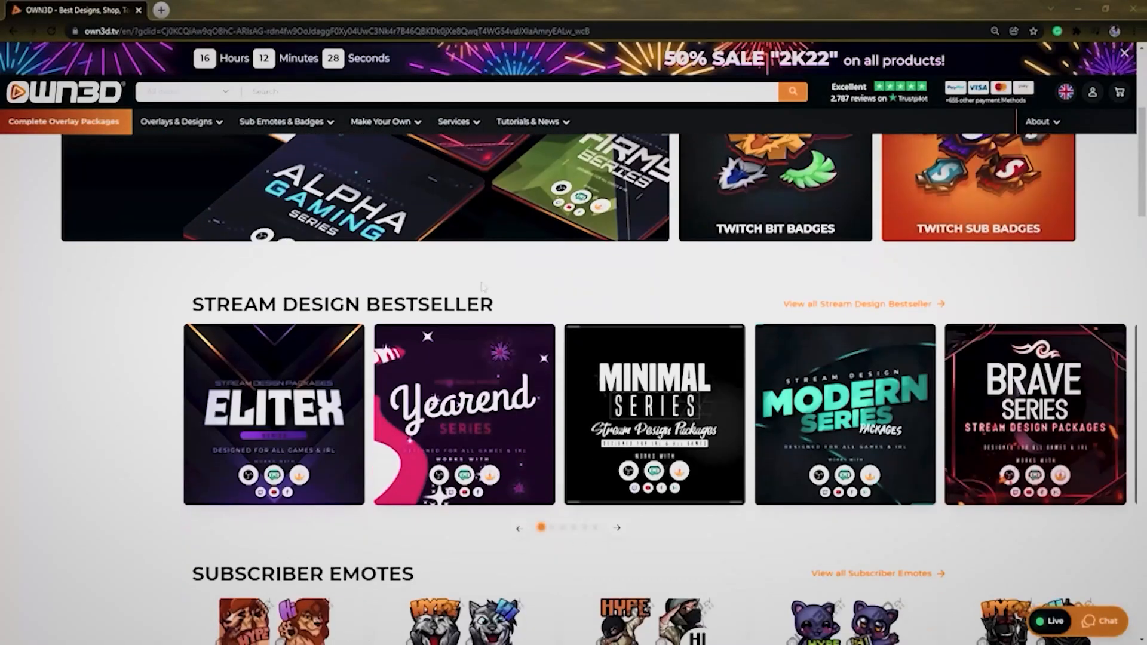
scroll(484, 285, "down", 4)
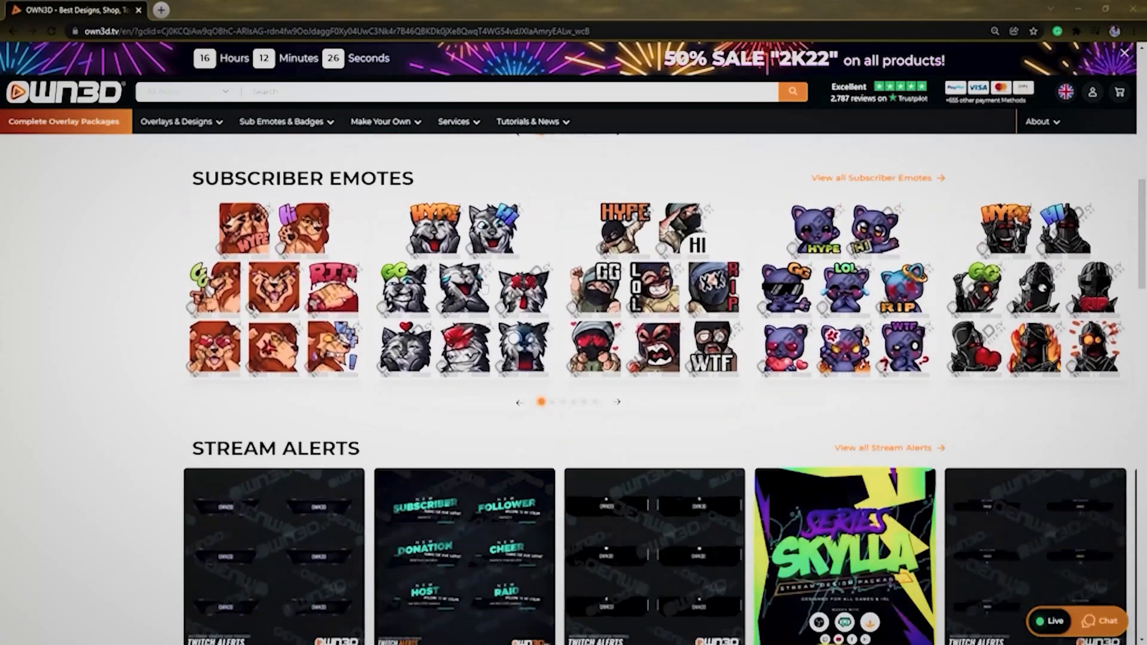
scroll(548, 335, "up", 10)
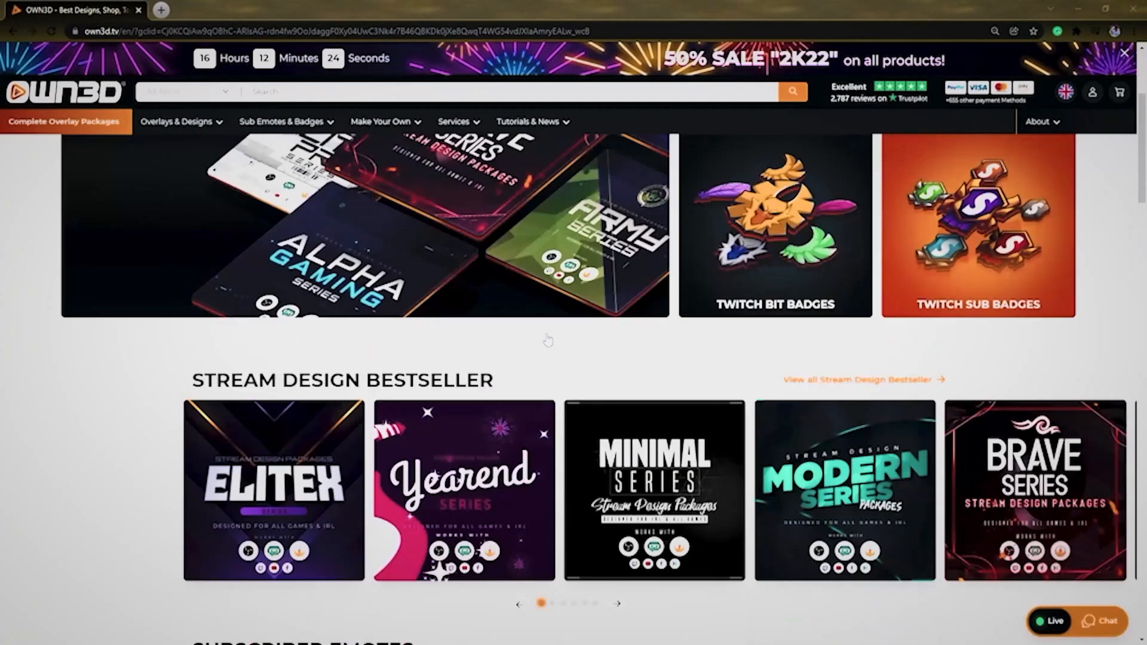
mouse_move(391, 129)
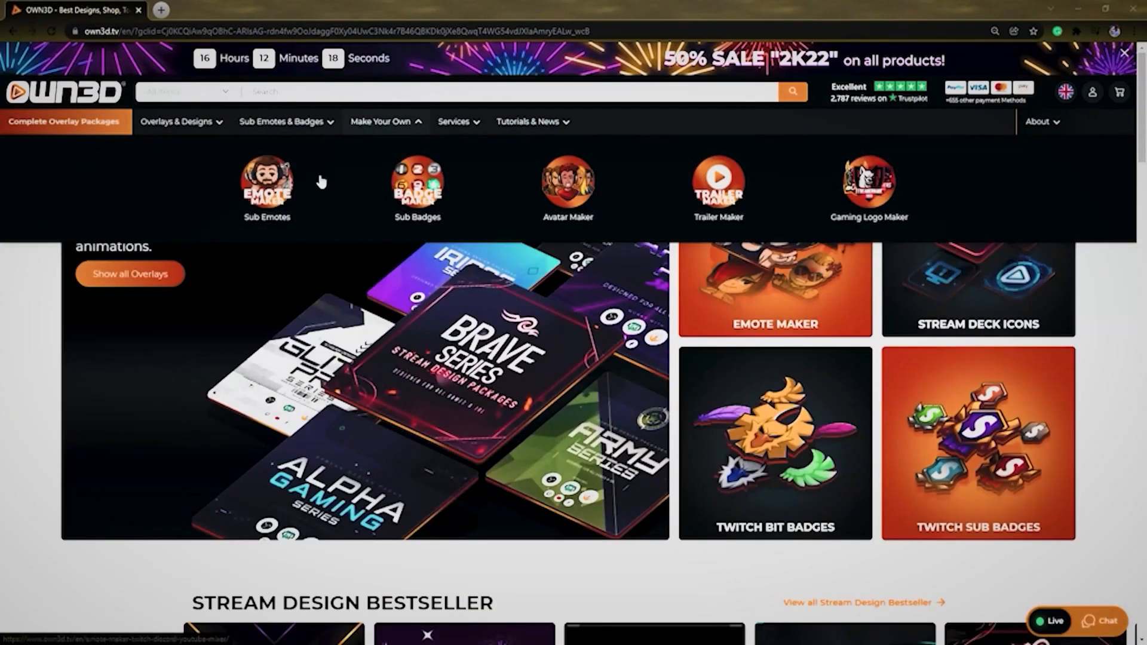
Browse the complete overlay packages in the OWN3D shop's Overlays & Designs category.
mouse_move(212, 123)
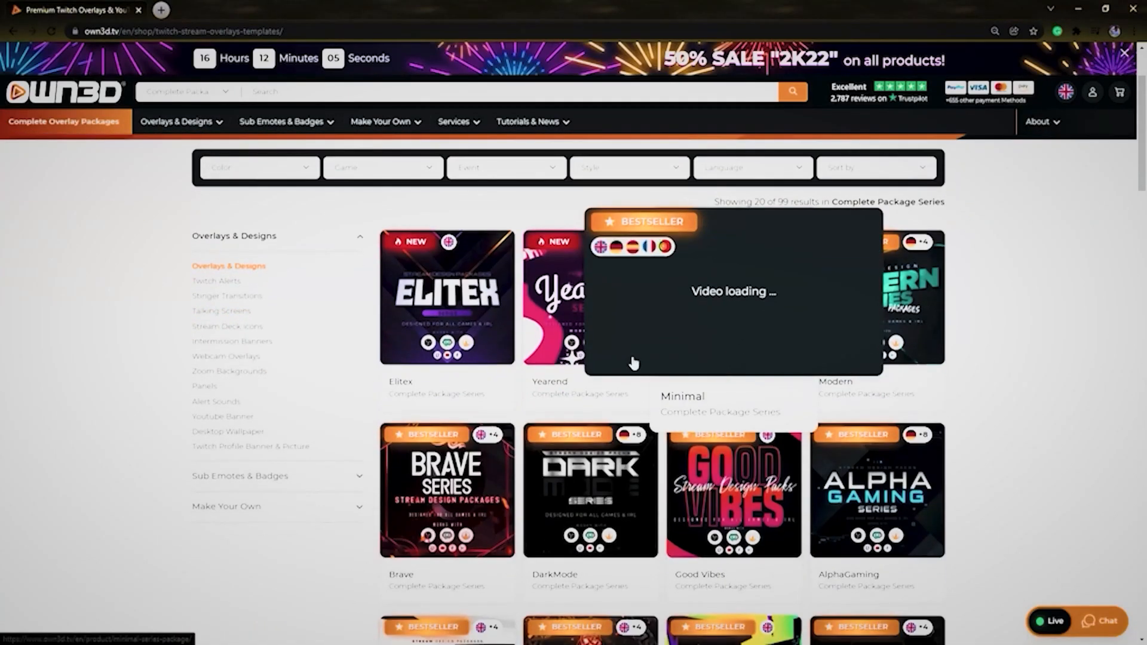
scroll(589, 371, "down", 5)
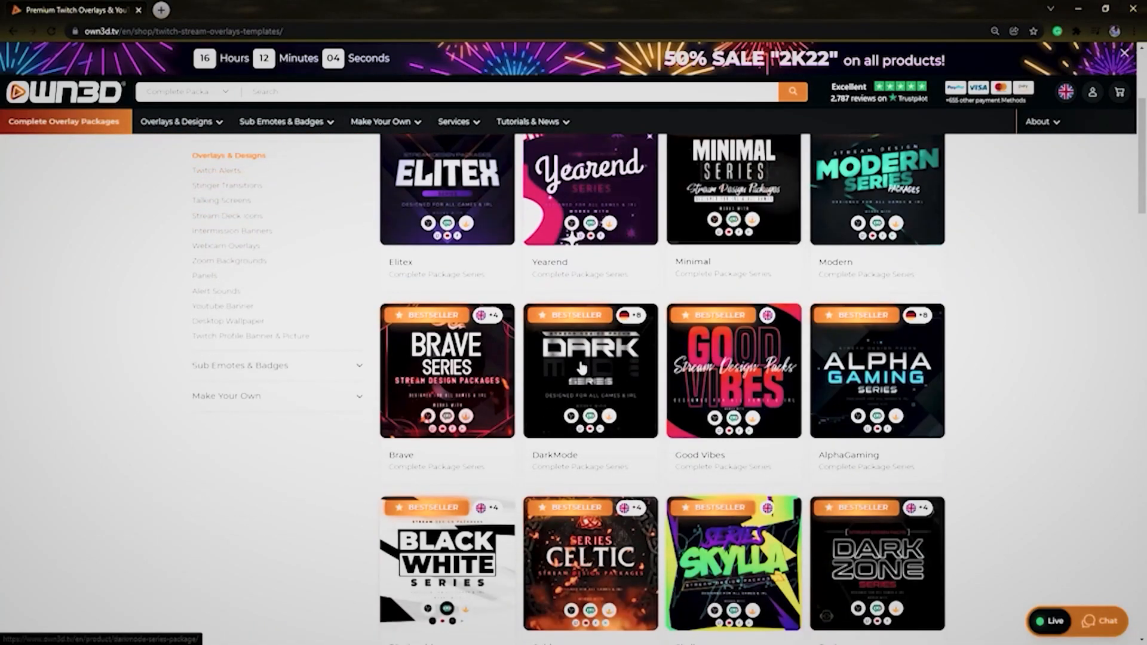
scroll(588, 370, "down", 6)
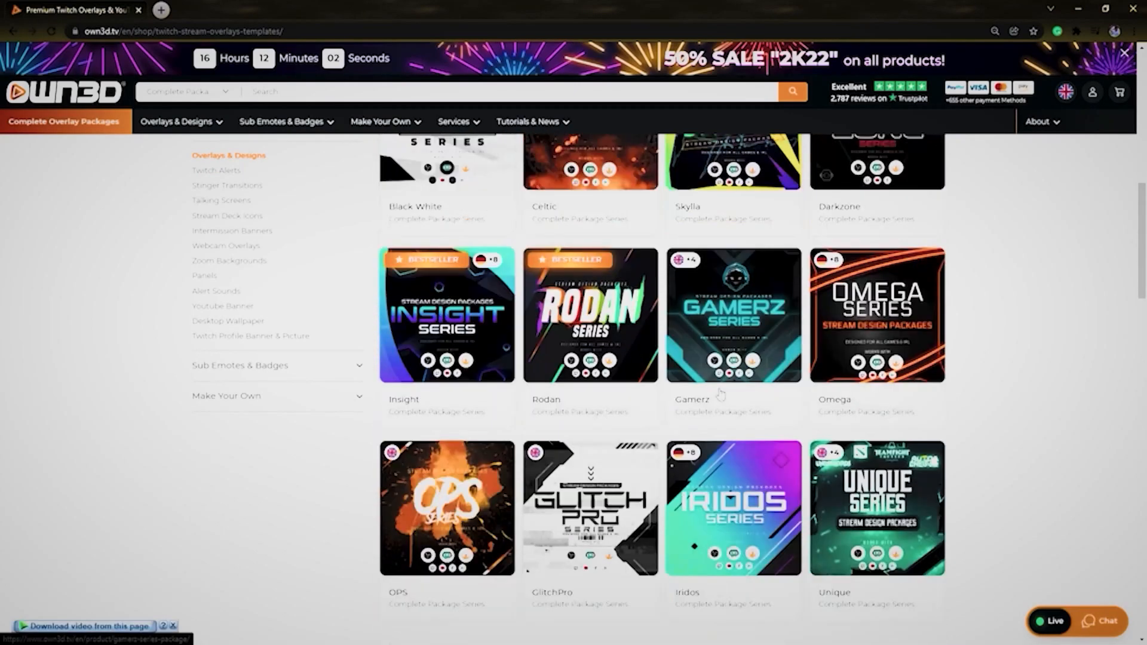
scroll(583, 366, "up", 5)
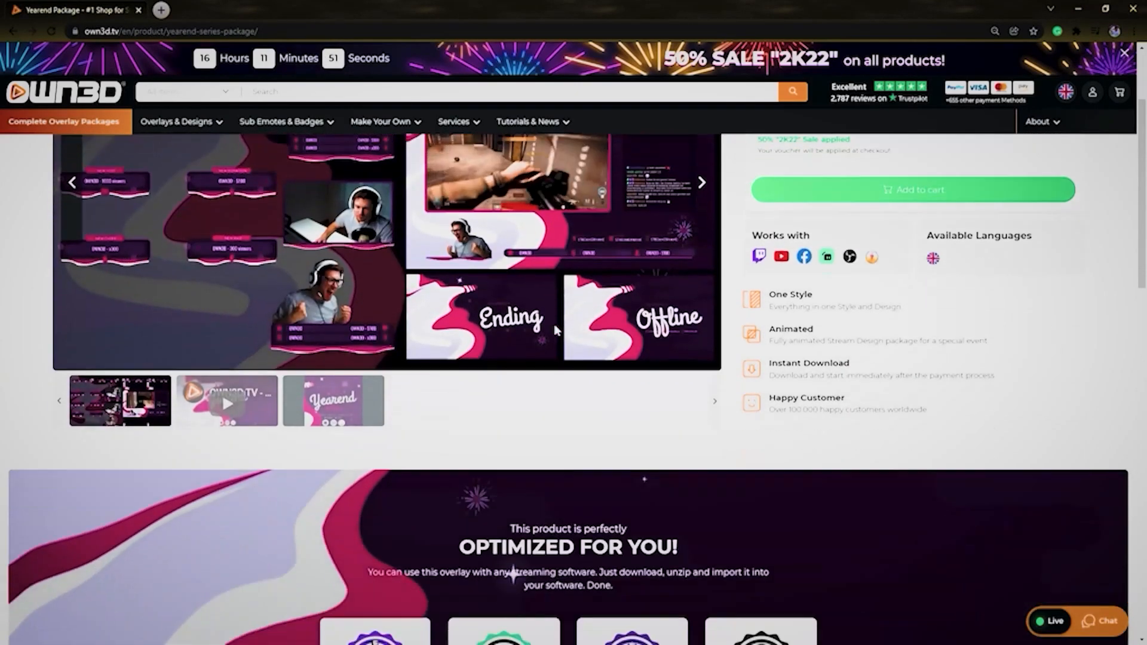
Examine the Yearend package page, previewing its overlay, New Subscriber alert and webcam overlay in the interactive showcase.
scroll(555, 330, "down", 9)
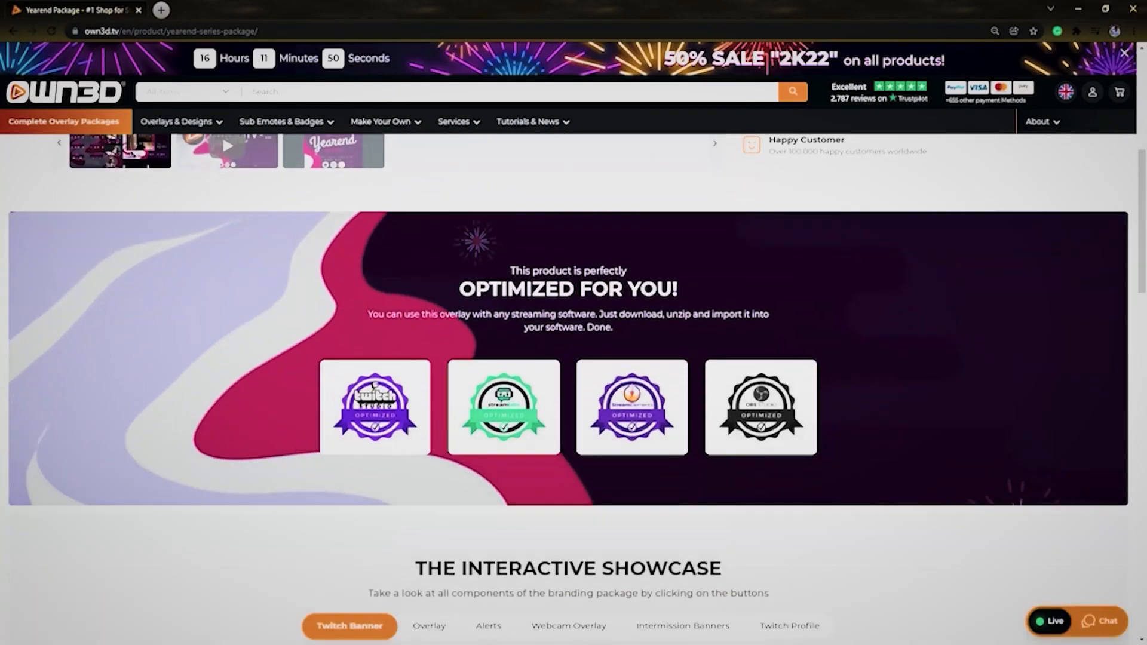
scroll(555, 330, "down", 3)
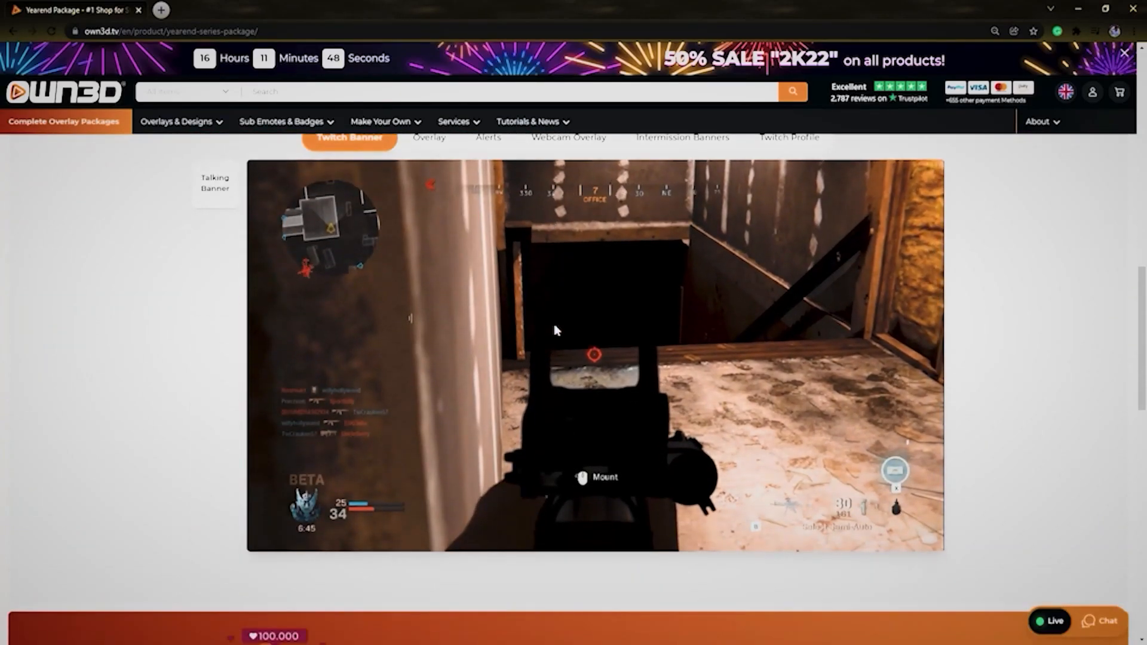
scroll(555, 329, "up", 1)
left_click(429, 199)
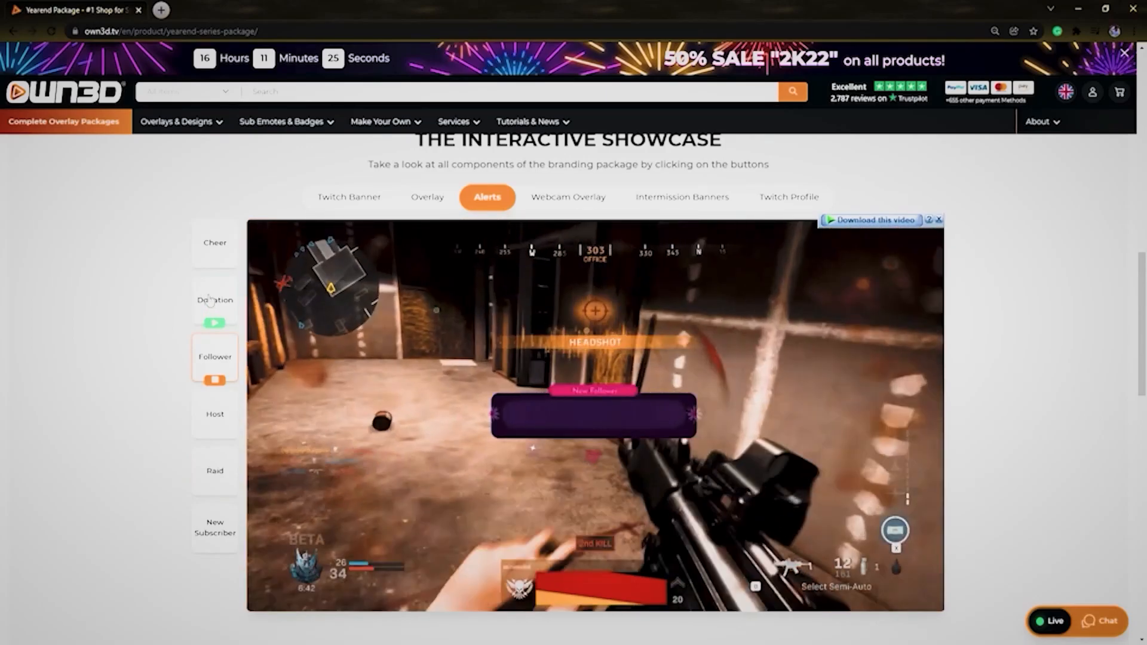
left_click(215, 527)
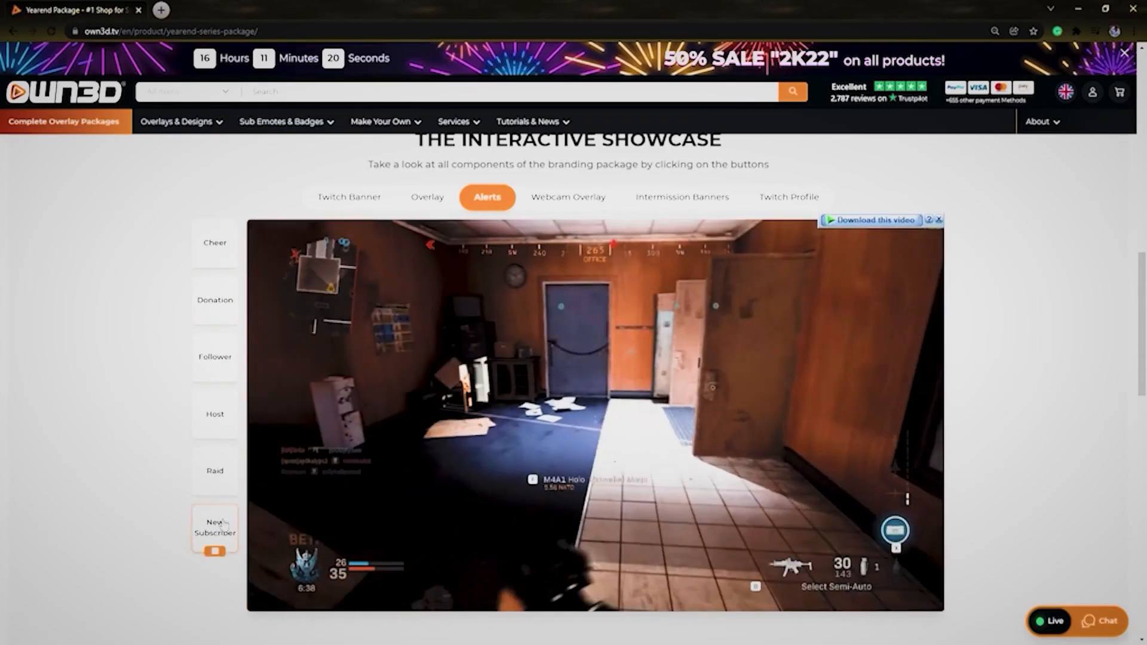
left_click(565, 197)
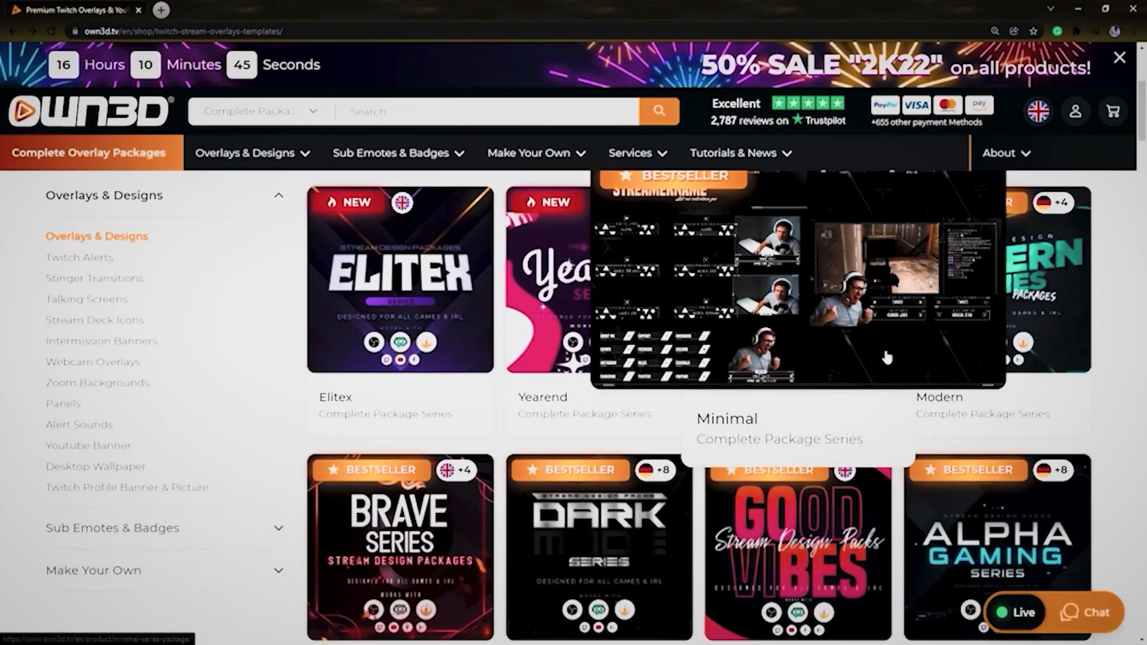
Return to the complete package series and look through more designs, down to the Pure, Pixelart and Timeline rows.
scroll(888, 357, "down", 8)
scroll(888, 357, "down", 8)
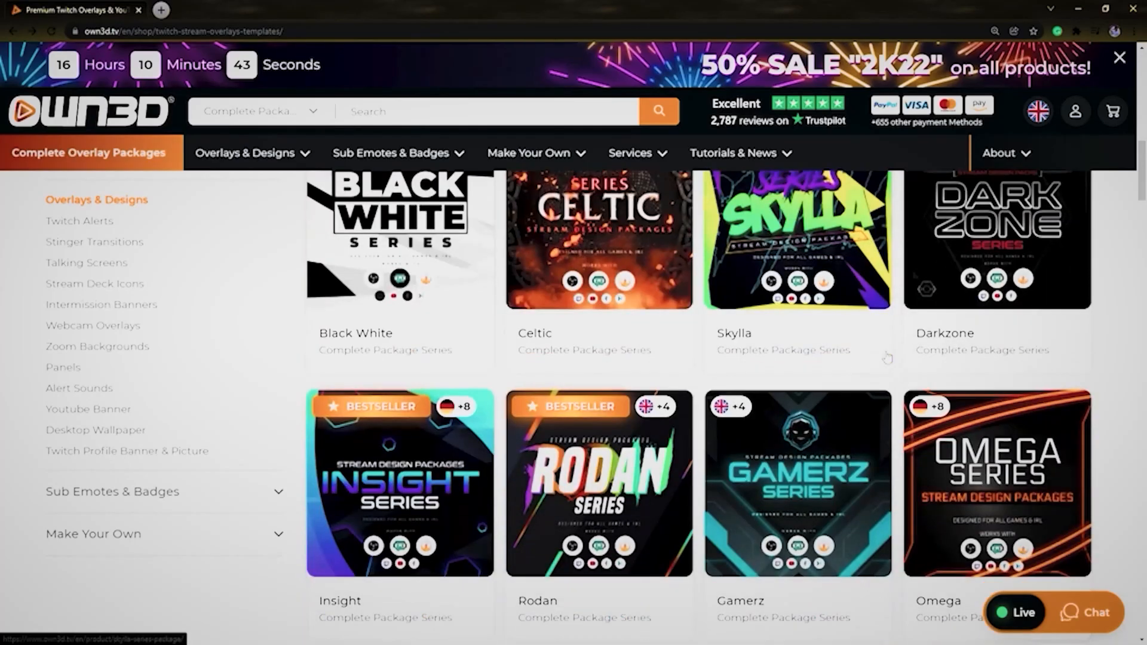
scroll(886, 357, "down", 3)
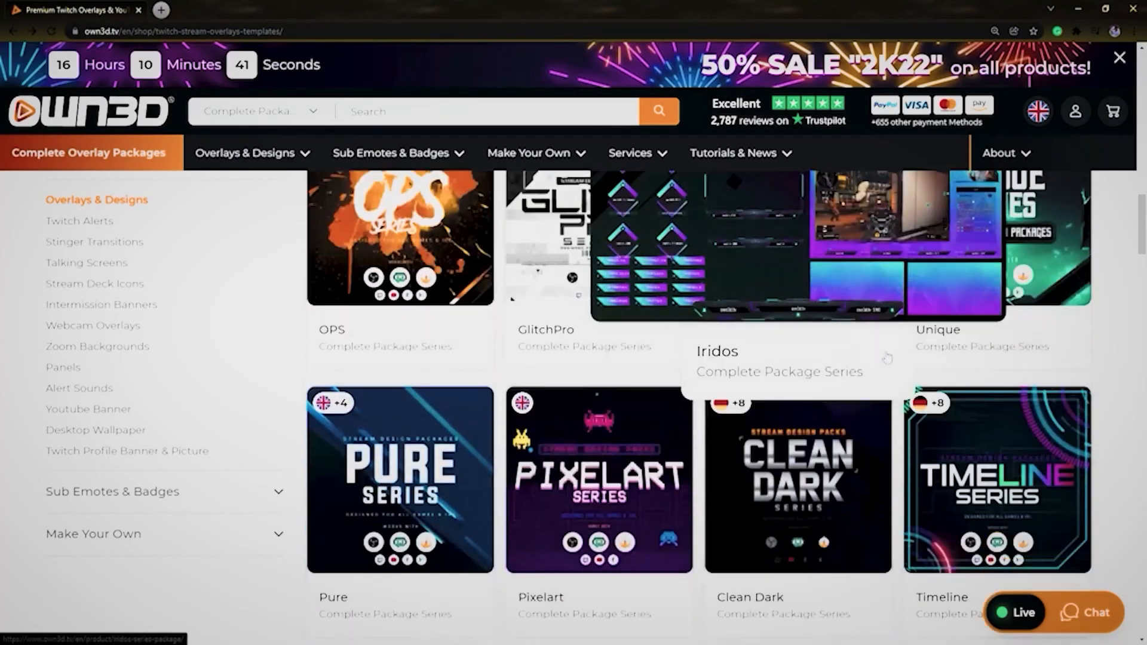